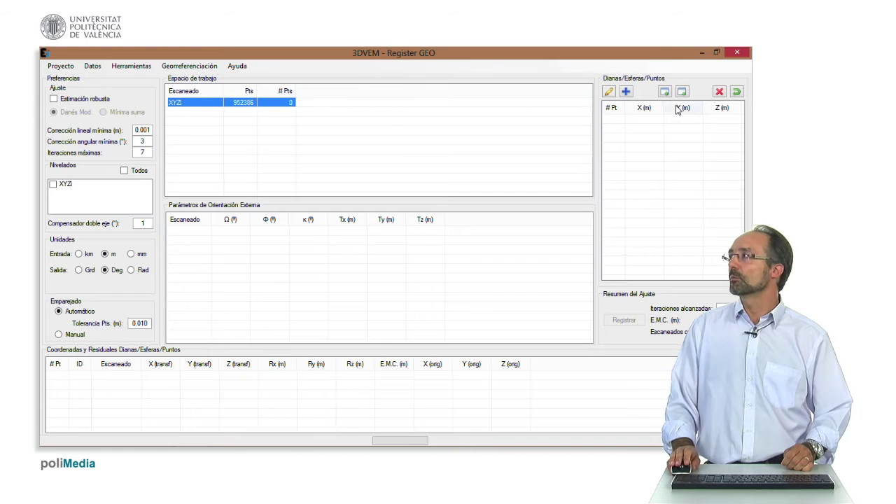
- Import the model point coordinates for the XYZi scan from the text file PuntosModelo.txt
{"action": "left_click", "coordinate": [665, 93]}
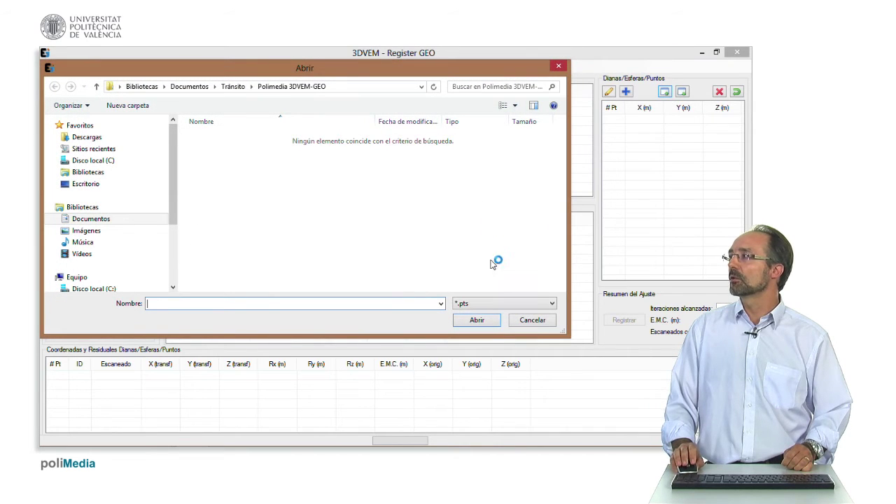
{"action": "left_click", "coordinate": [500, 303]}
{"action": "left_click", "coordinate": [483, 331]}
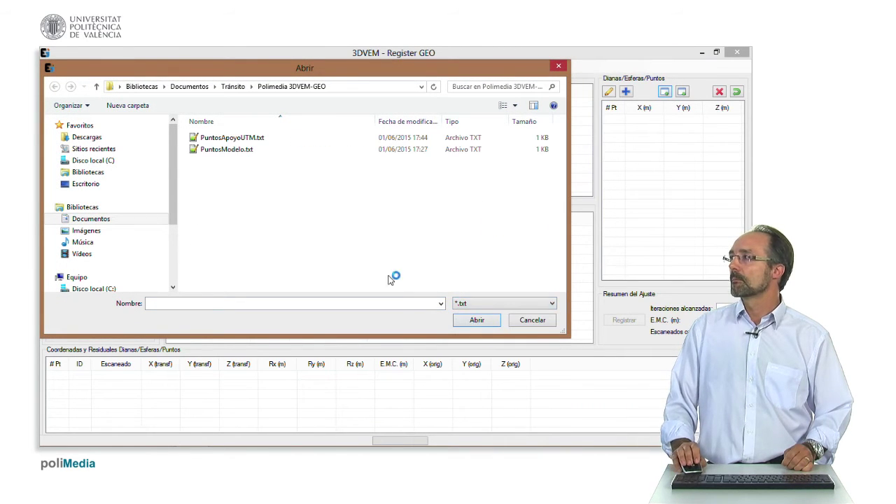
{"action": "left_click", "coordinate": [205, 150]}
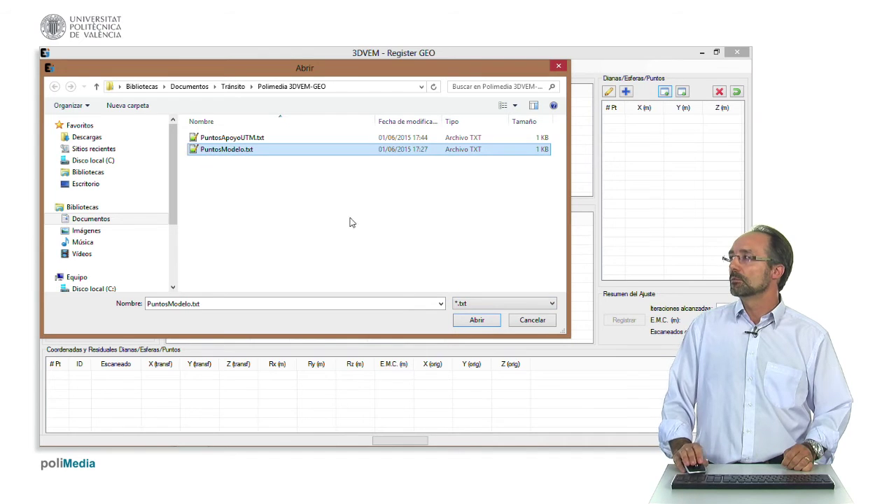
{"action": "left_click", "coordinate": [477, 321]}
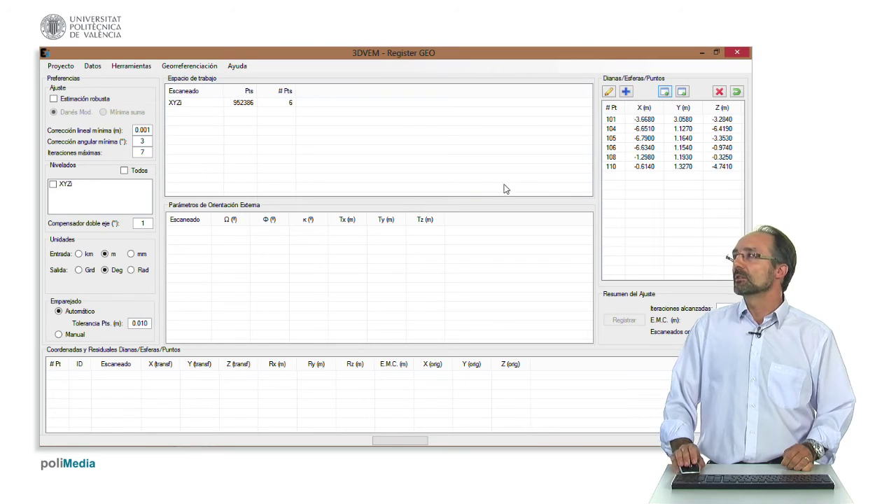
- Start a georeferencing adjustment (Ajuste) of the XYZi scan, load the control points from PuntosApoyoUTM.txt and widen the Punto column
{"action": "left_click", "coordinate": [178, 105]}
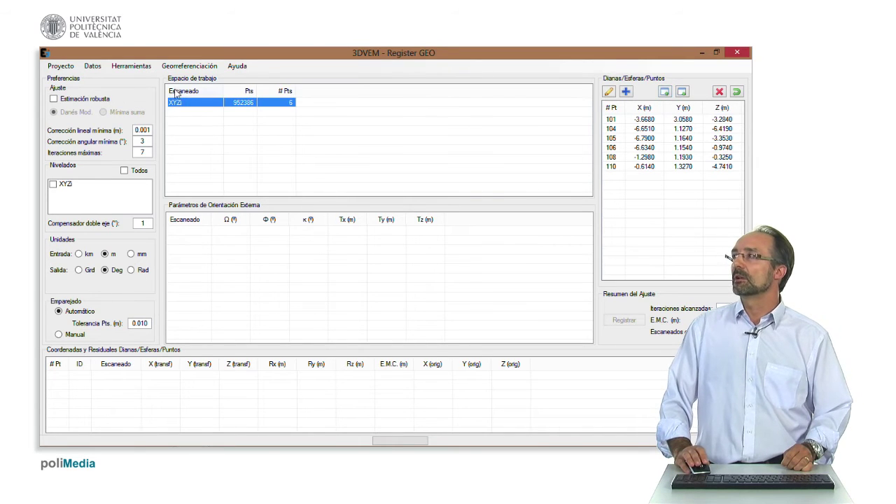
{"action": "left_click", "coordinate": [187, 66]}
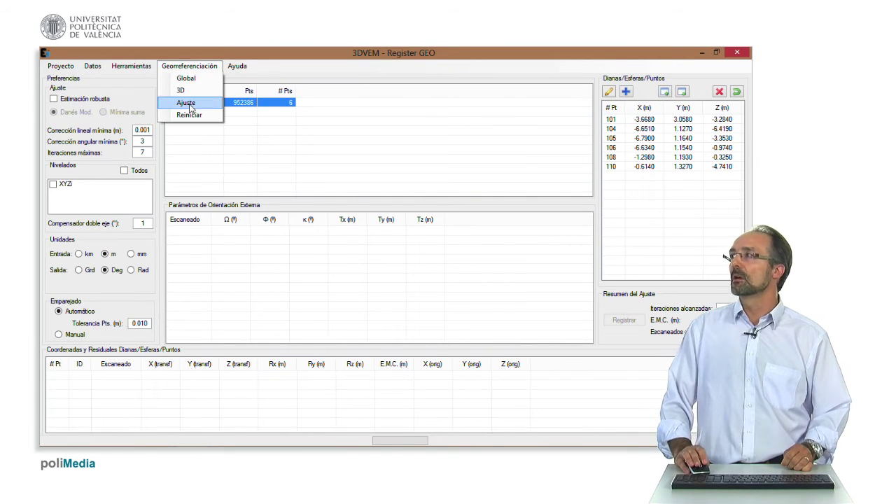
{"action": "left_click", "coordinate": [188, 103]}
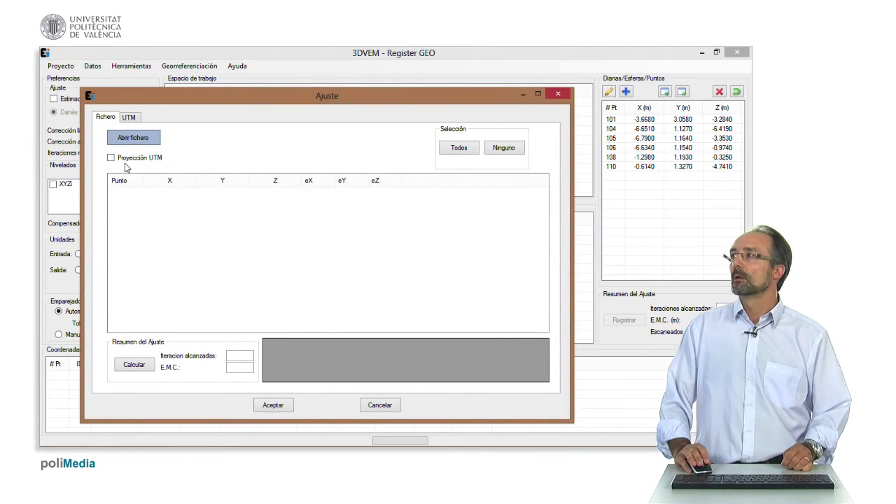
{"action": "left_click", "coordinate": [133, 139]}
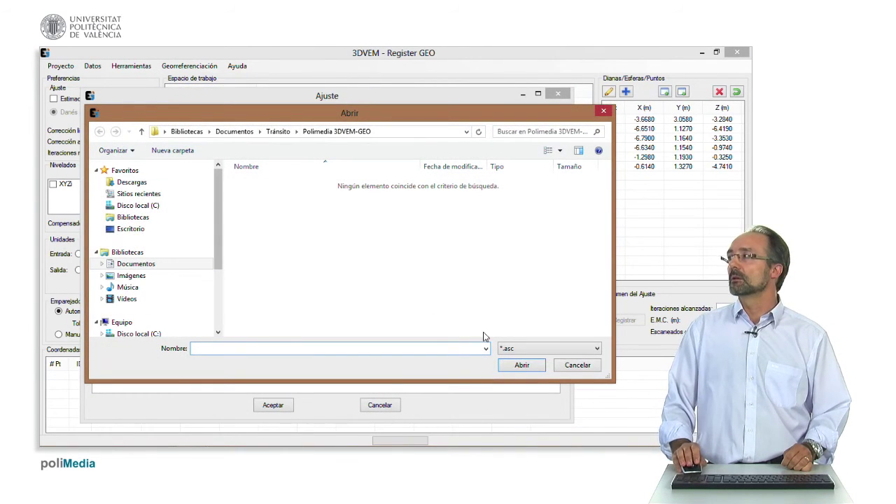
{"action": "left_click", "coordinate": [550, 348]}
{"action": "left_click", "coordinate": [531, 369]}
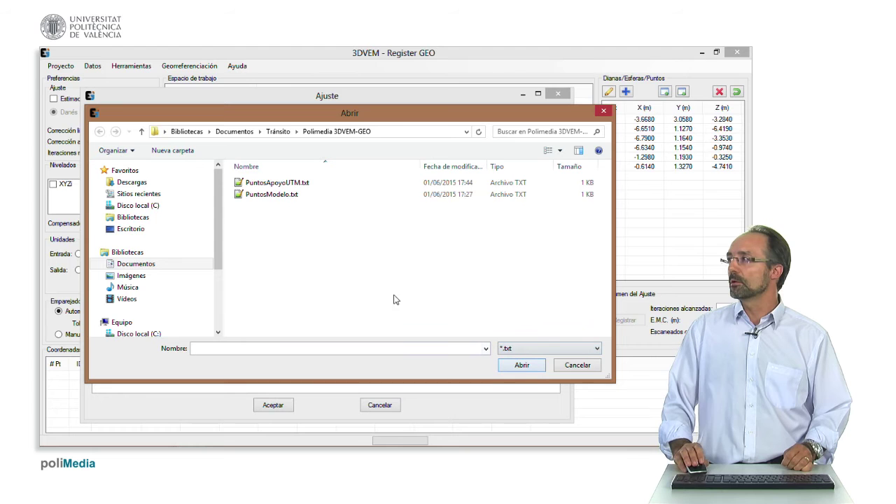
{"action": "left_click", "coordinate": [278, 183]}
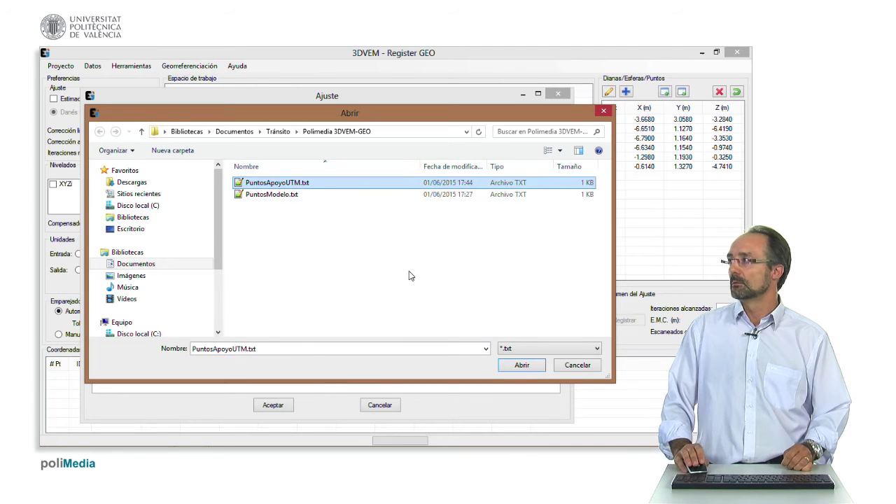
{"action": "left_click", "coordinate": [513, 369]}
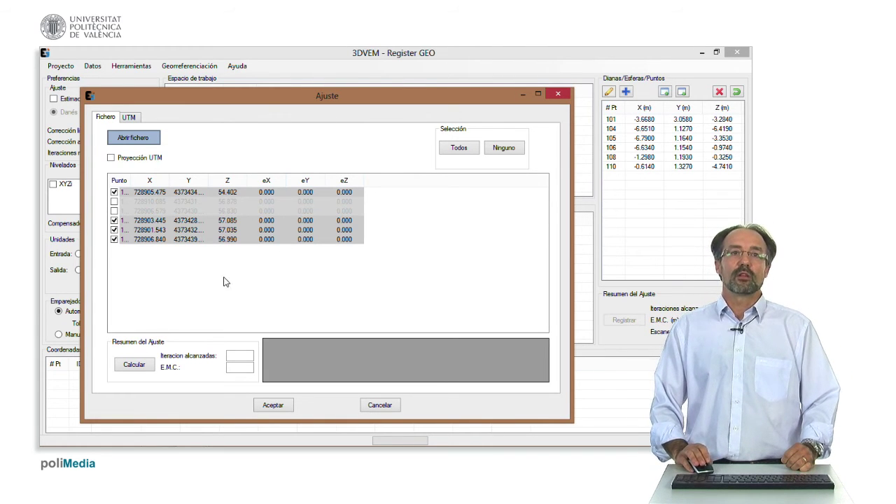
{"action": "left_click_drag", "start_coordinate": [130, 182], "coordinate": [148, 181]}
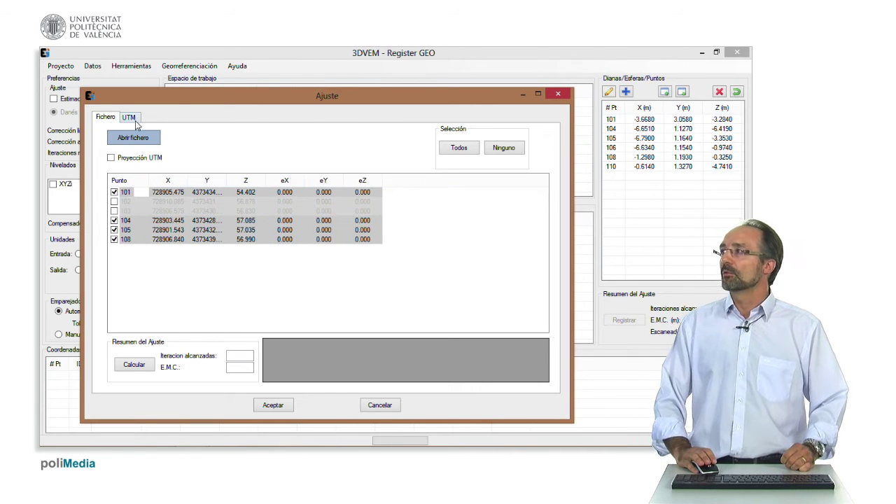
- Set GRS 1980 as the reference ellipsoid in the adjustment's UTM projection settings
{"action": "left_click", "coordinate": [131, 118]}
{"action": "left_click", "coordinate": [224, 170]}
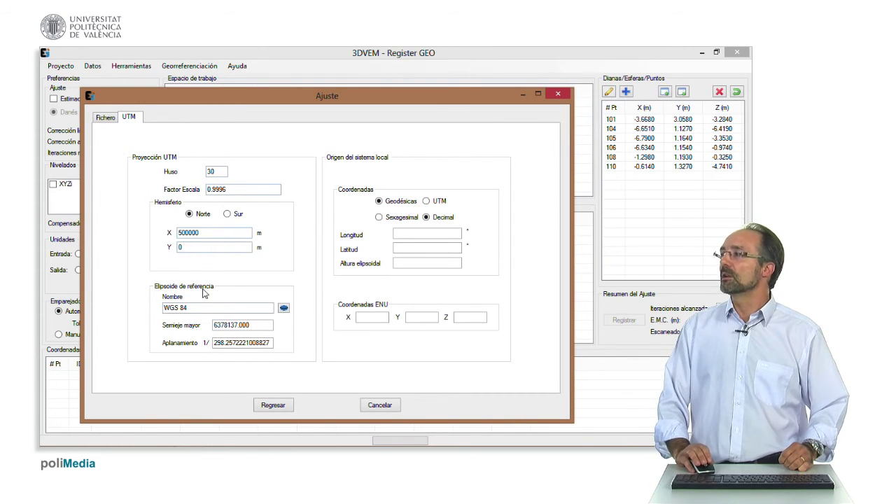
{"action": "left_click", "coordinate": [283, 308]}
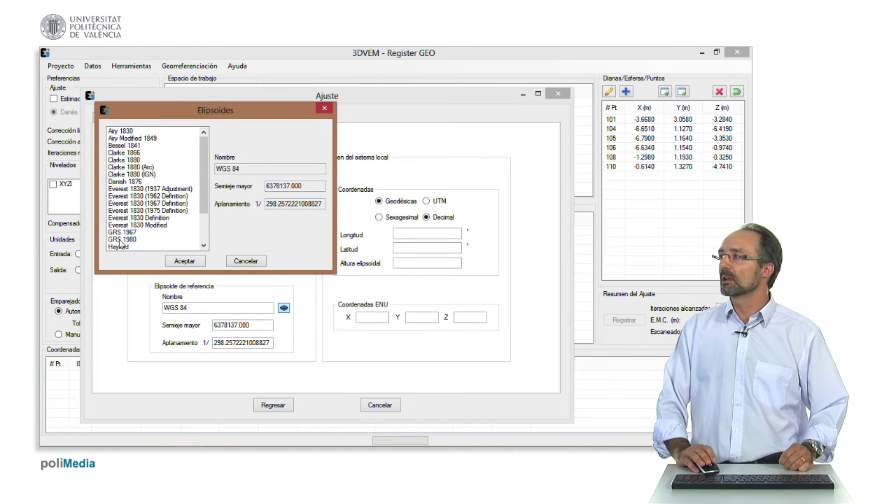
{"action": "left_click", "coordinate": [121, 240]}
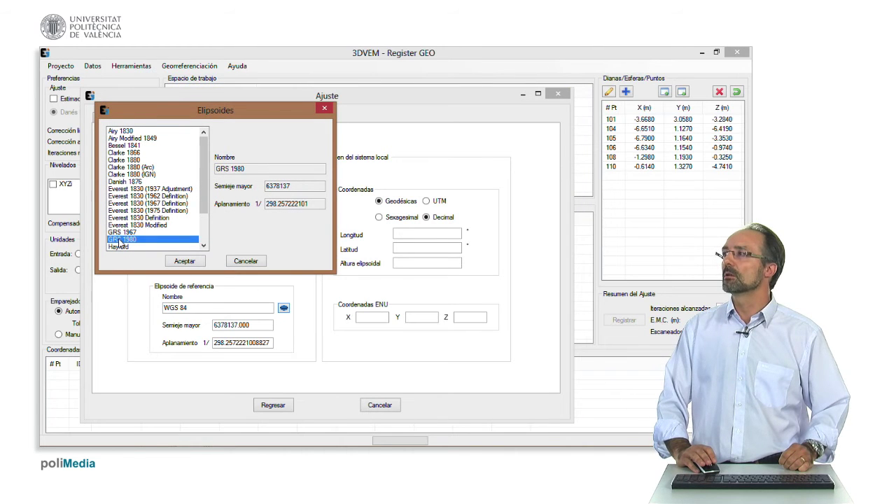
{"action": "left_click", "coordinate": [185, 261]}
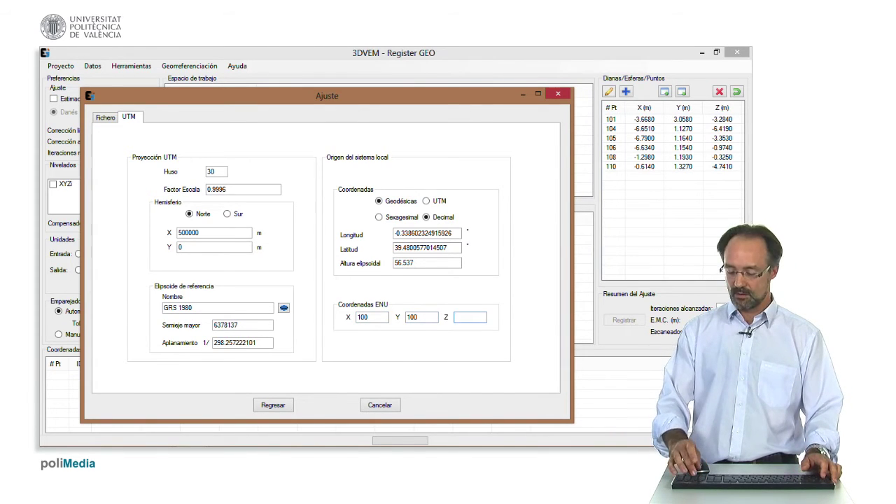
- Set the local system origin's ellipsoidal height to 58.602 and return to the control point list
{"action": "left_click", "coordinate": [427, 262]}
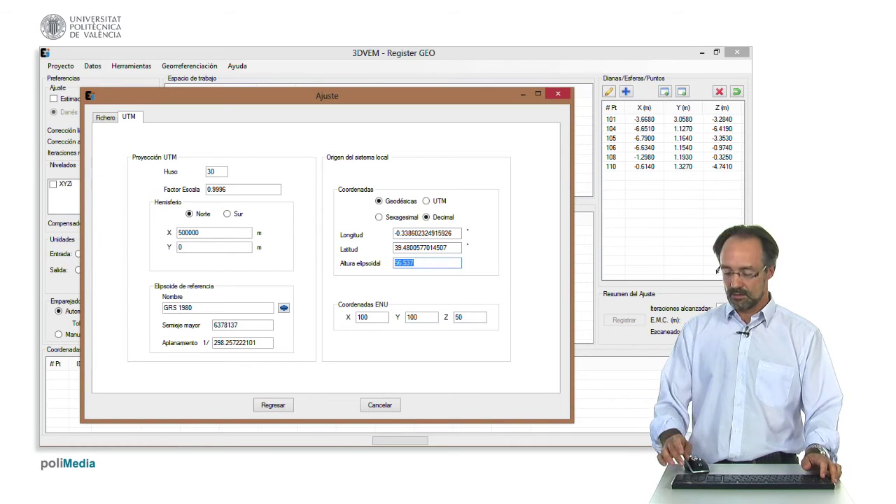
{"action": "type", "text": "5"}
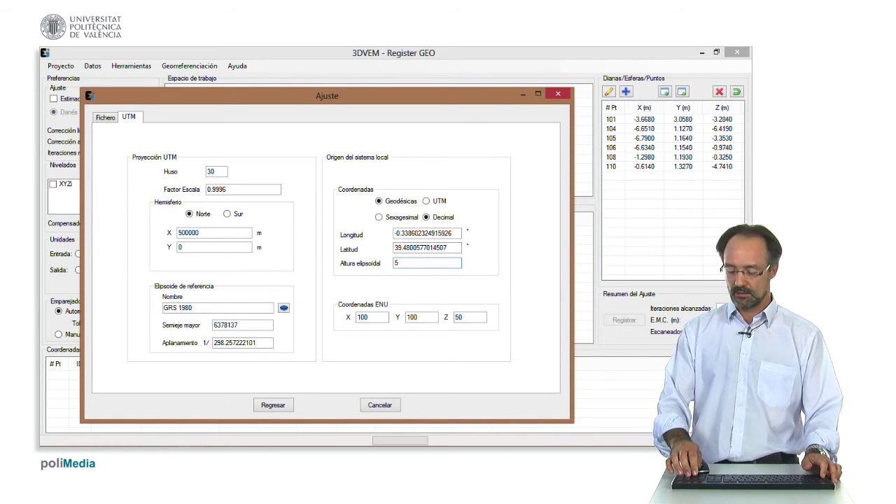
{"action": "type", "text": "8."}
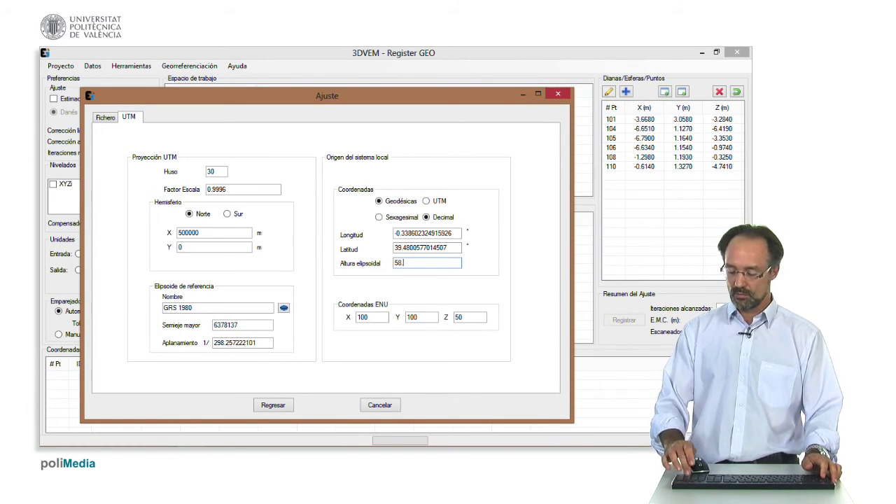
{"action": "type", "text": "602"}
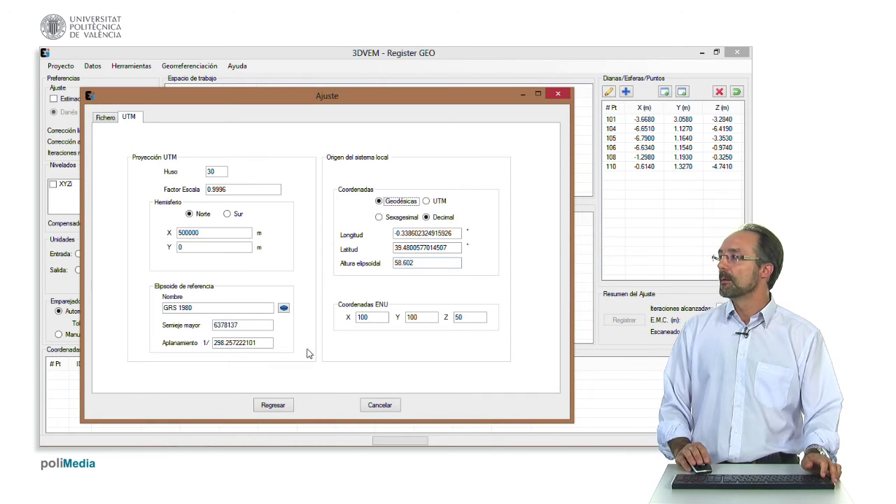
{"action": "left_click", "coordinate": [273, 406]}
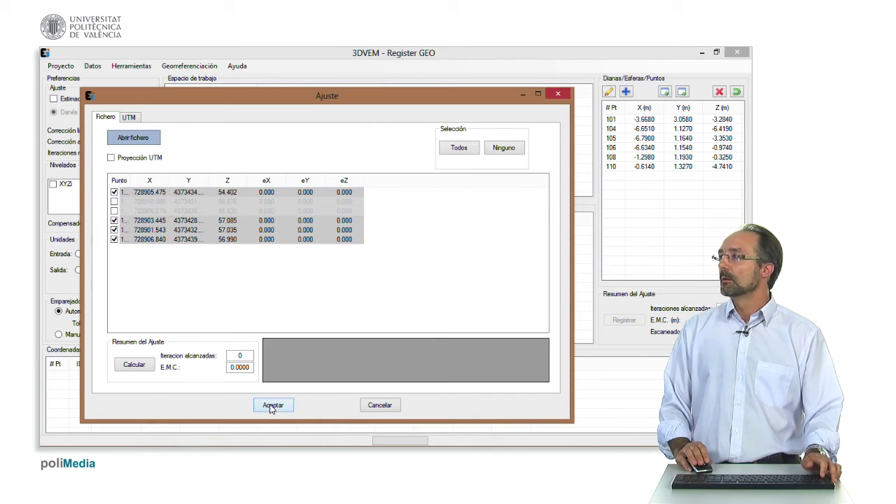
- Calculate the adjustment with the UTM projection enabled and sort the control points by descending RXYZ residual
{"action": "left_click", "coordinate": [112, 158]}
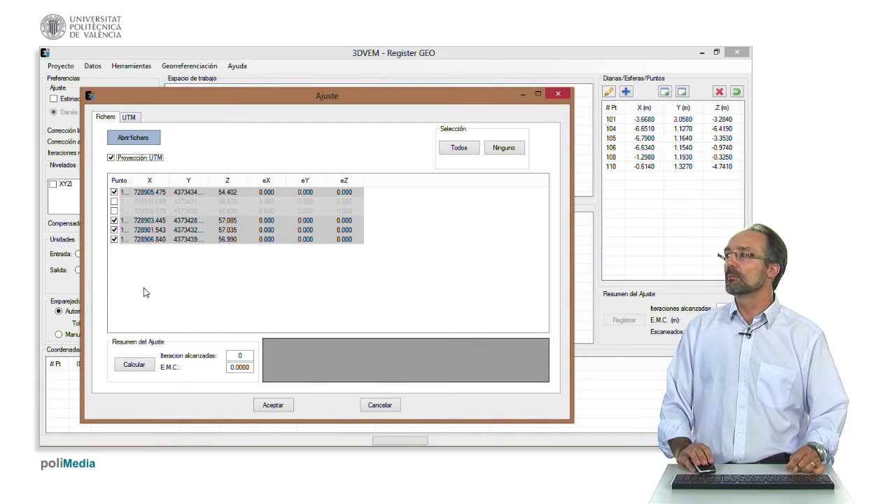
{"action": "left_click", "coordinate": [147, 368]}
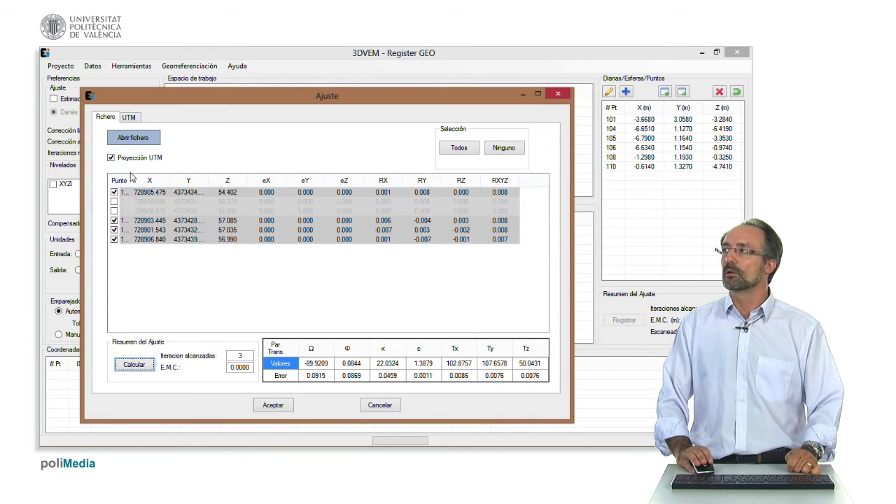
{"action": "left_click_drag", "start_coordinate": [129, 176], "coordinate": [149, 176]}
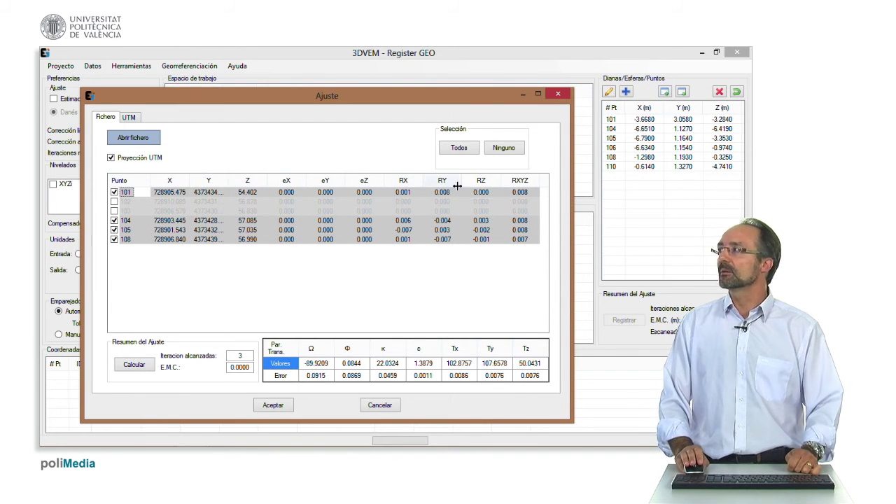
{"action": "left_click", "coordinate": [518, 181]}
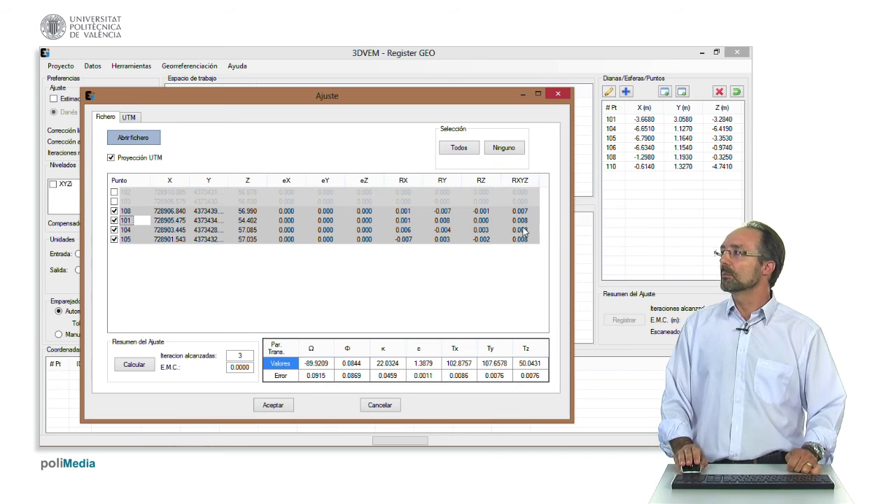
{"action": "left_click", "coordinate": [520, 182]}
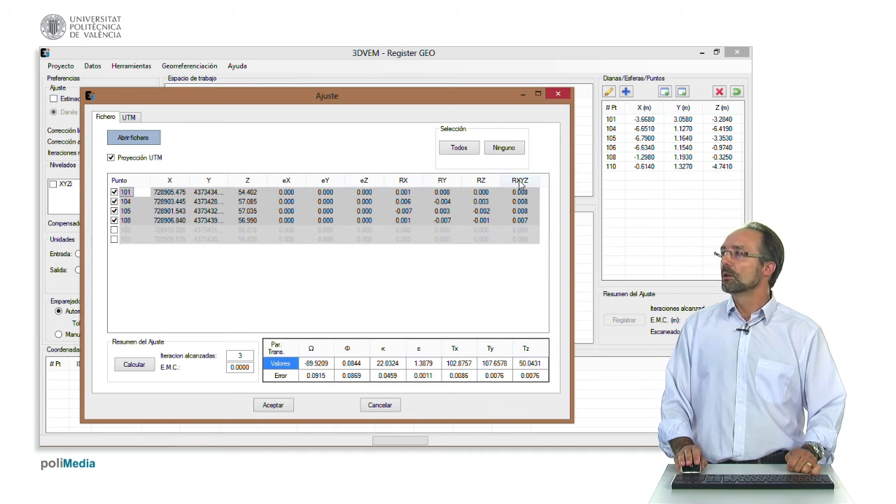
- Try the adjustment without control point 108, recalculating it and widening the Punto column to read the point numbers
{"action": "left_click", "coordinate": [114, 221]}
{"action": "left_click", "coordinate": [145, 365]}
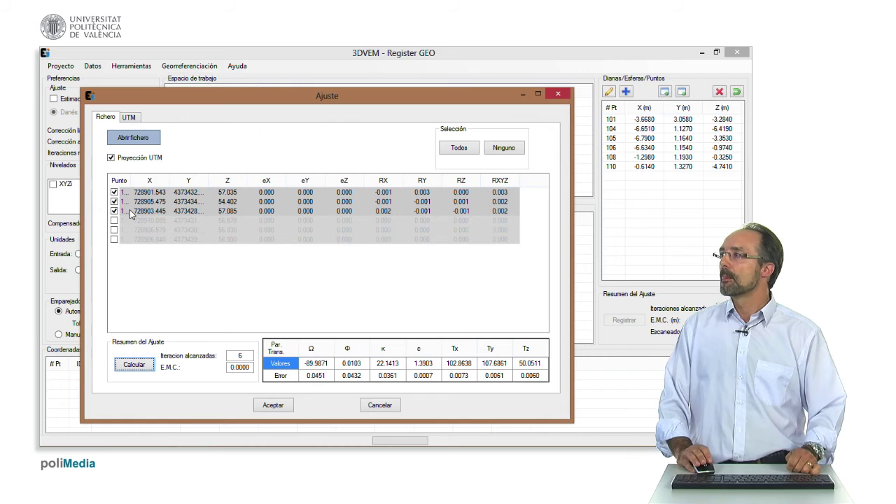
{"action": "left_click_drag", "start_coordinate": [133, 181], "coordinate": [144, 180]}
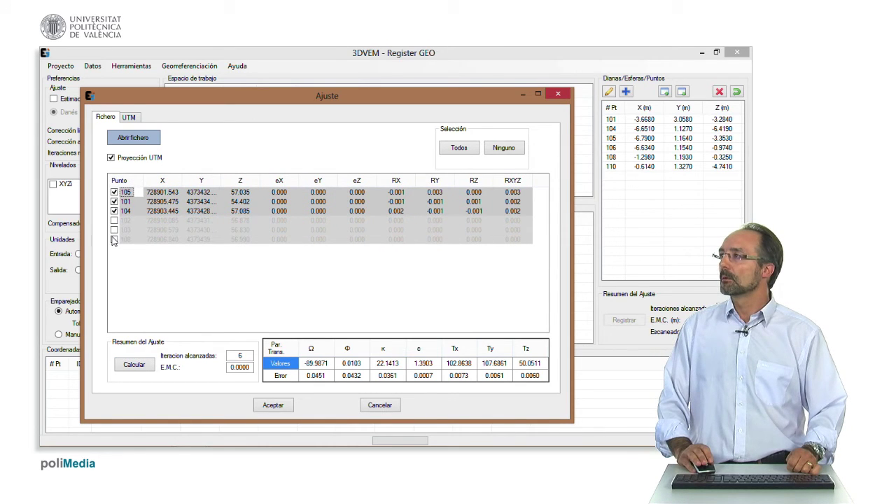
- Include control point 108 again, recalculate the adjustment and widen the Punto column
{"action": "left_click", "coordinate": [113, 240]}
{"action": "left_click", "coordinate": [137, 366]}
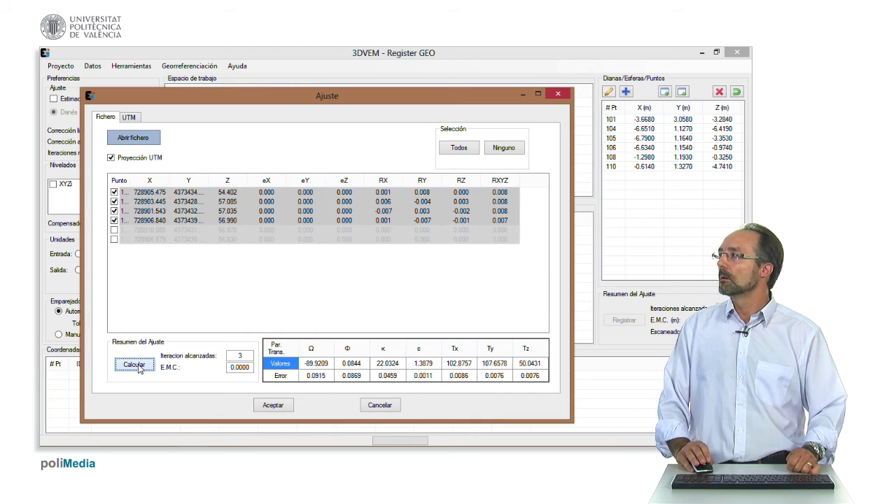
{"action": "left_click_drag", "start_coordinate": [131, 180], "coordinate": [142, 180]}
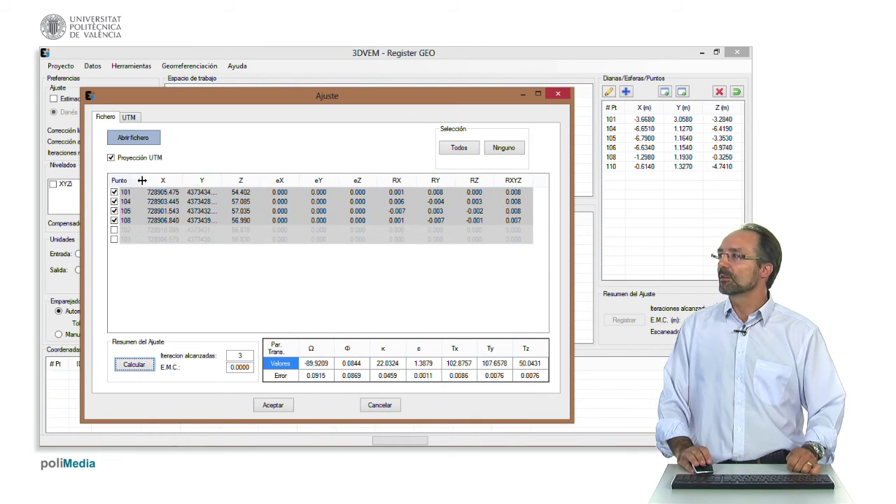
- Try the adjustment without control point 104, recalculating it and widening the Punto column
{"action": "left_click", "coordinate": [114, 202]}
{"action": "left_click", "coordinate": [137, 365]}
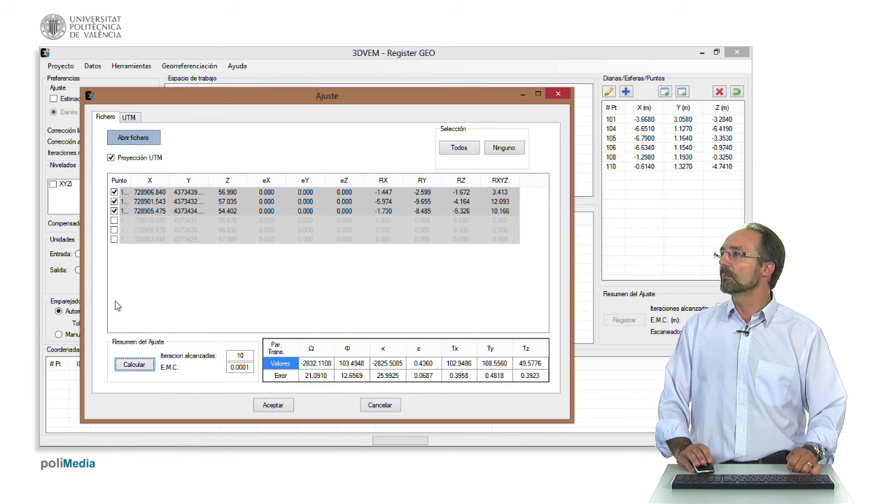
{"action": "left_click_drag", "start_coordinate": [129, 177], "coordinate": [139, 177]}
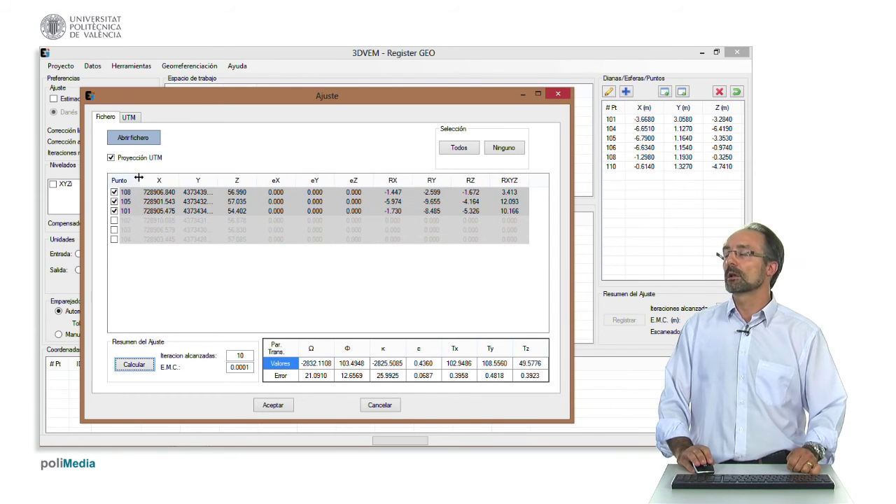
{"action": "left_click", "coordinate": [139, 178]}
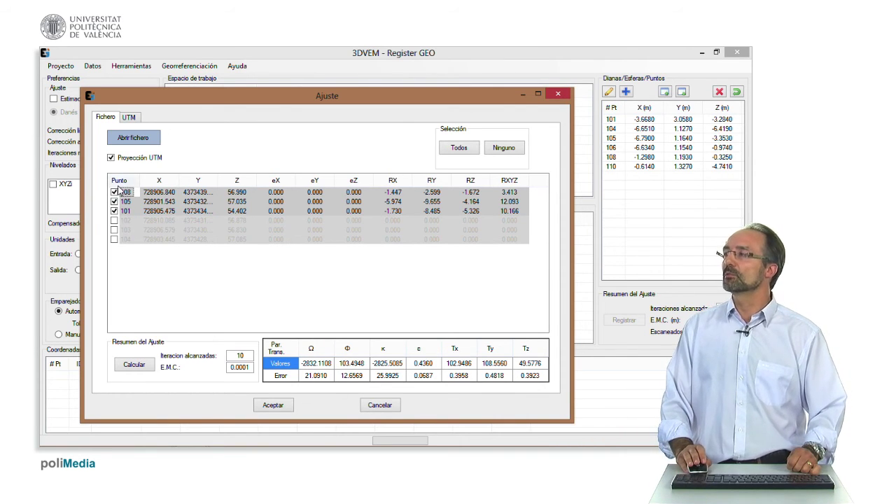
- Include control point 104 again, recalculate the adjustment and accept it for the XYZi scan
{"action": "left_click", "coordinate": [114, 239]}
{"action": "left_click", "coordinate": [135, 365]}
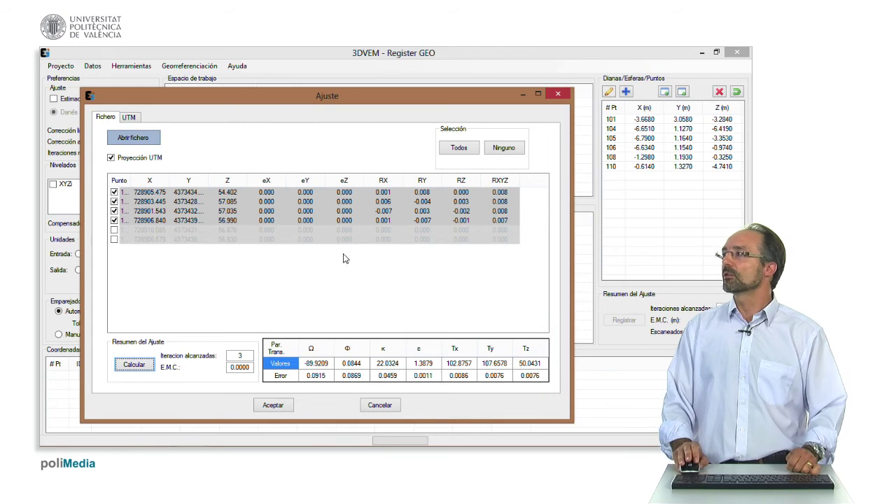
{"action": "left_click", "coordinate": [272, 406]}
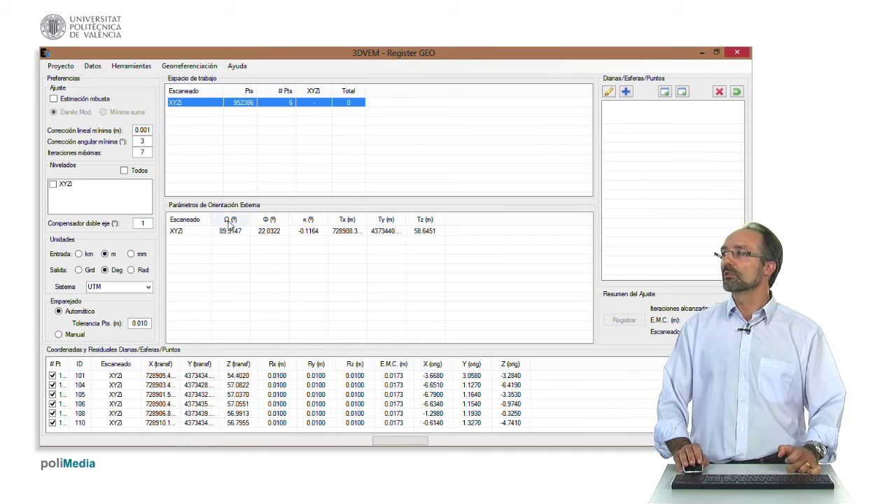
- View the scan's orientation parameters and point coordinates in the XYZ and Local systems, and return the system to UTM
{"action": "left_click", "coordinate": [148, 287]}
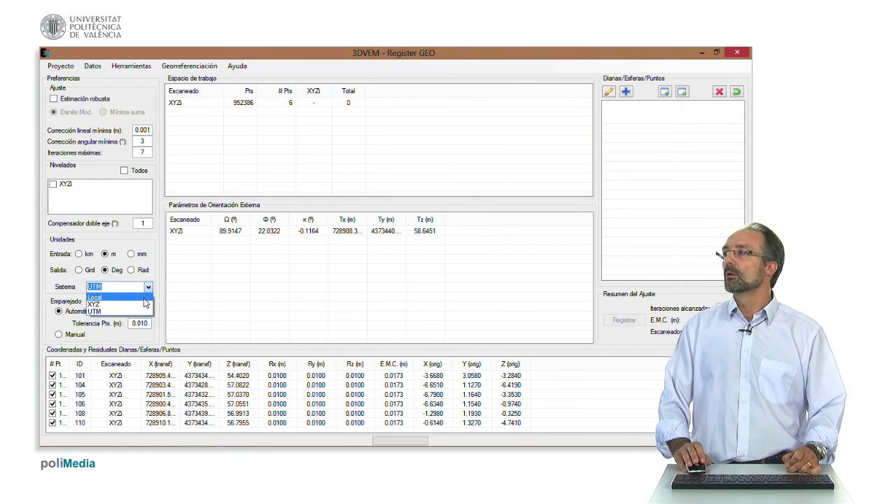
{"action": "left_click", "coordinate": [145, 306]}
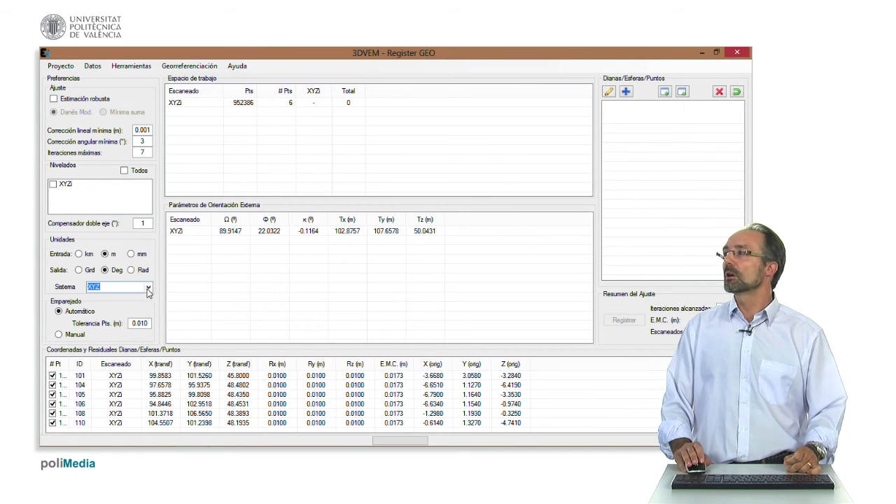
{"action": "left_click", "coordinate": [148, 288]}
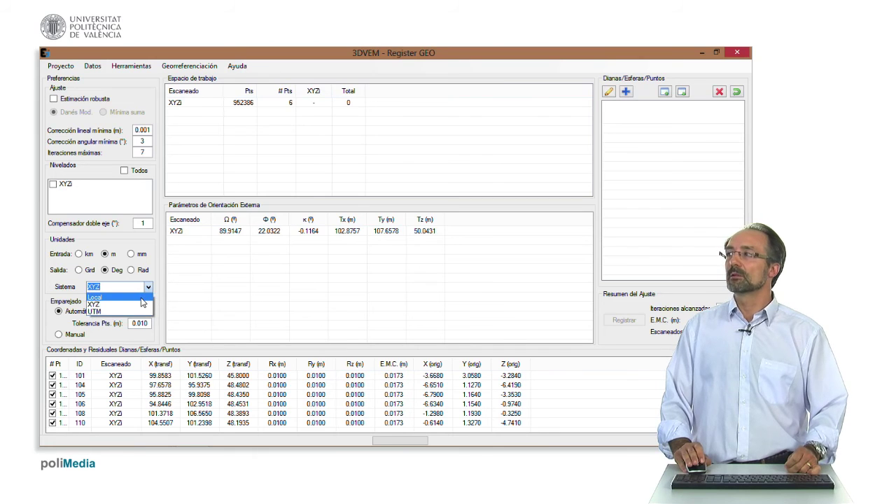
{"action": "left_click", "coordinate": [141, 298]}
{"action": "left_click", "coordinate": [148, 288]}
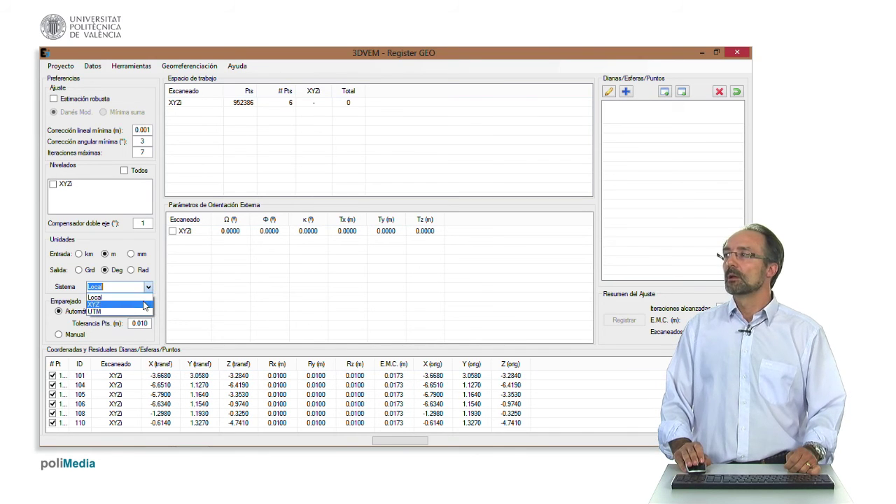
{"action": "left_click", "coordinate": [143, 313]}
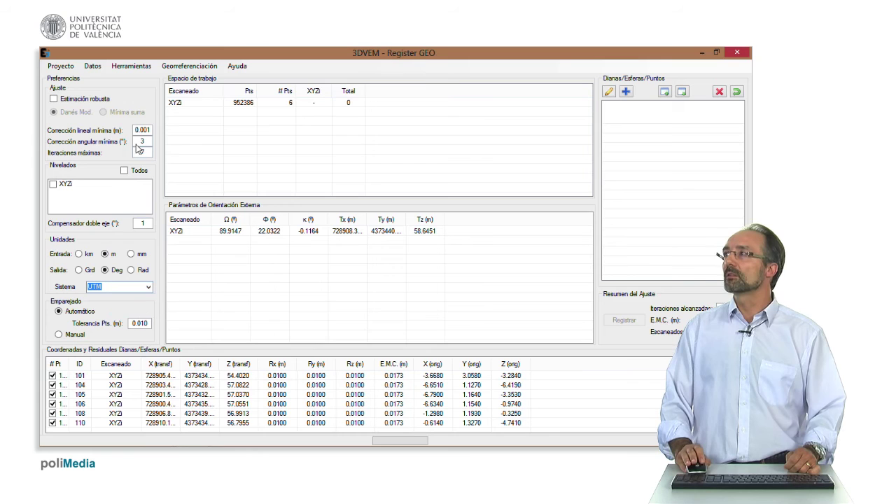
- Export the registered scan as an individual OBJ file named XYZi_Registered_Geo.obj in the Polimedia 3DVEM-GEO folder
{"action": "left_click", "coordinate": [94, 66]}
{"action": "mouse_move", "coordinate": [106, 94]}
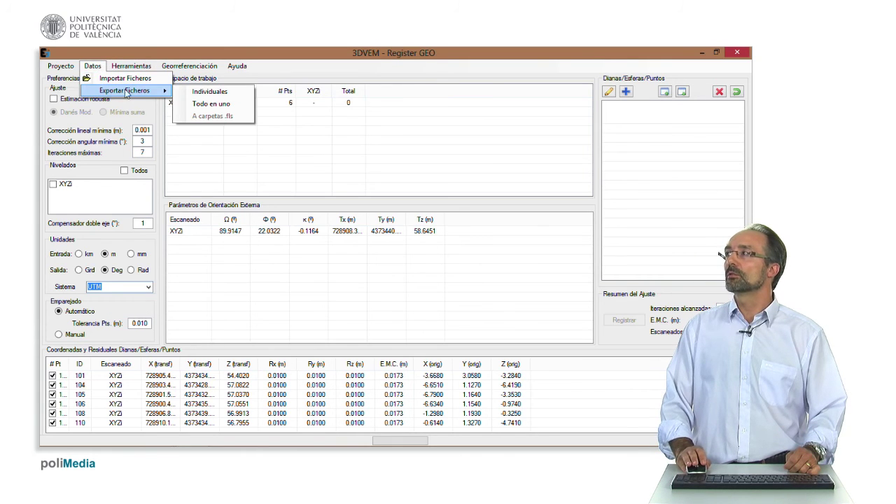
{"action": "left_click", "coordinate": [209, 93]}
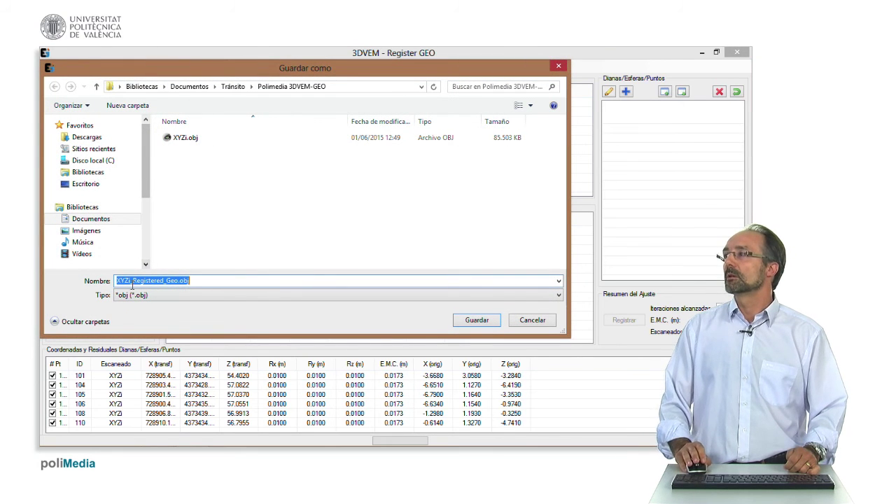
{"action": "left_click", "coordinate": [475, 322]}
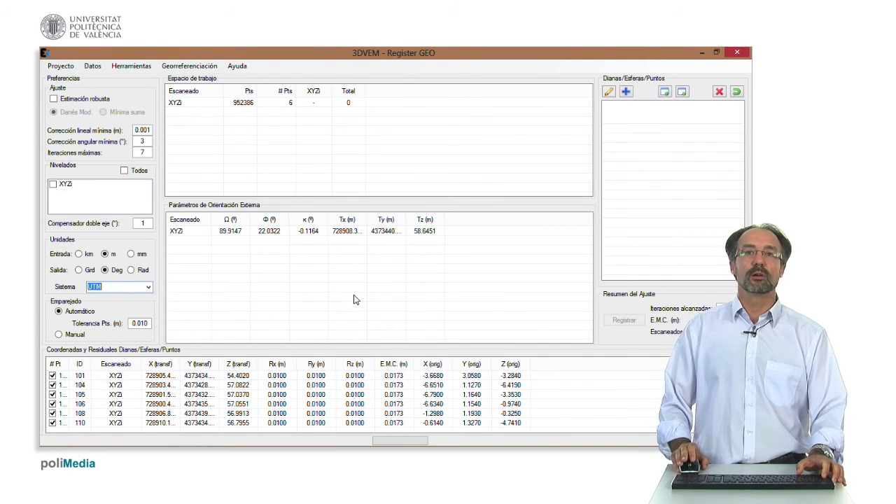
{"action": "key", "text": "alt+Tab"}
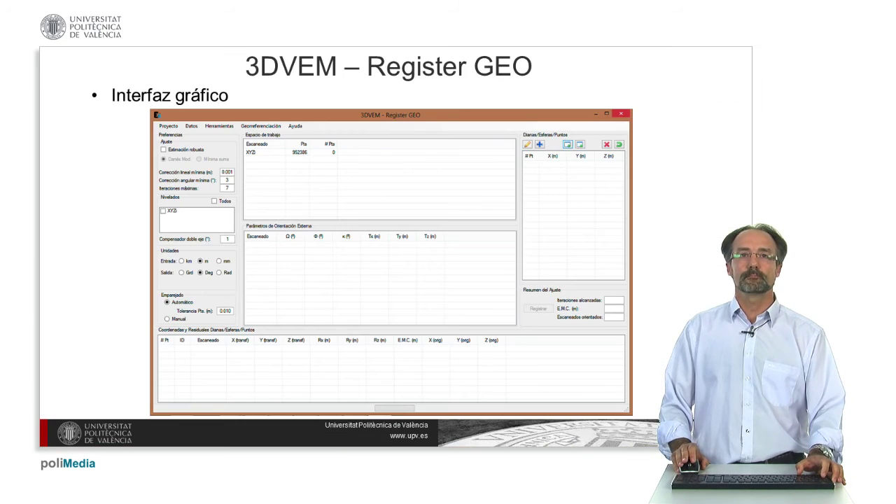
{"action": "key", "text": "Right"}
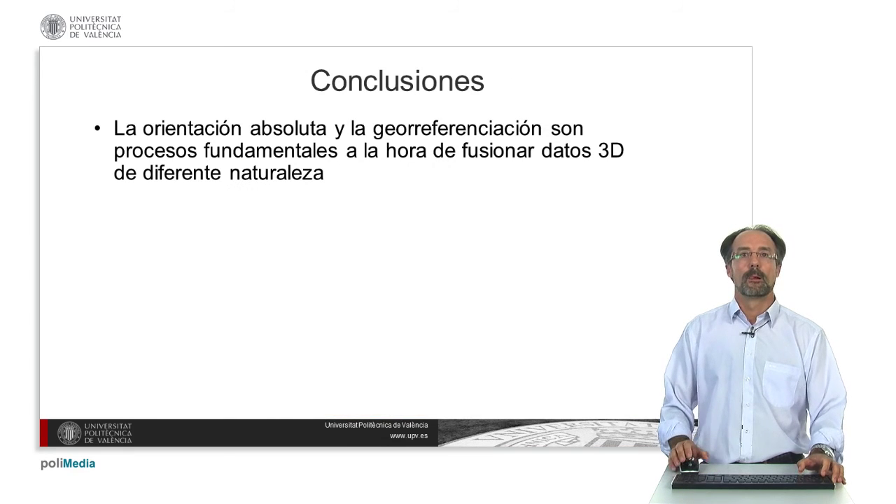